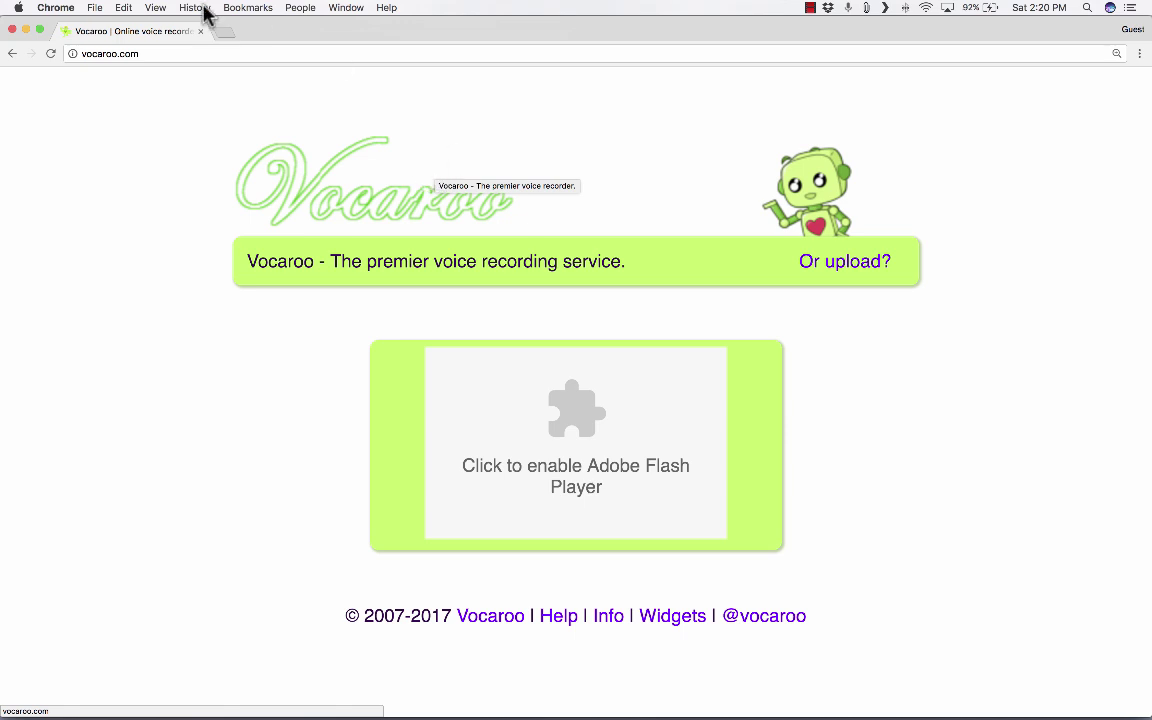
Step: Check the Adobe Flash Player download page, close it, and allow Flash to run on the Vocaroo page
click(285, 31)
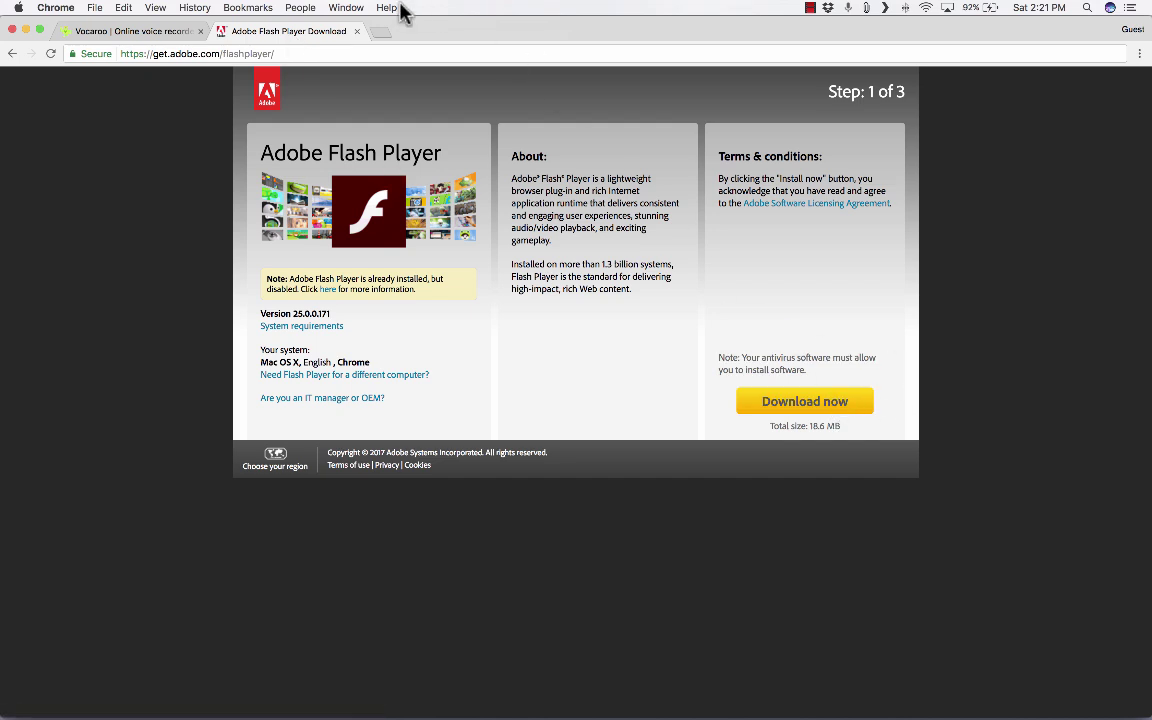
click(357, 31)
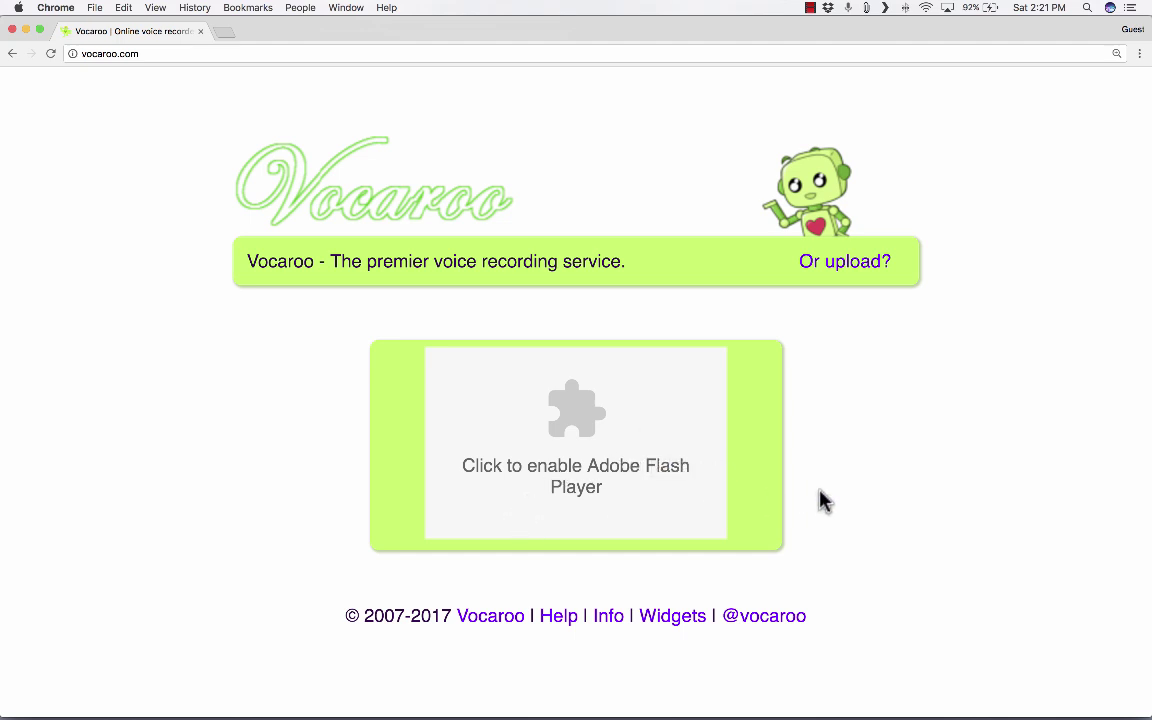
click(626, 478)
click(247, 128)
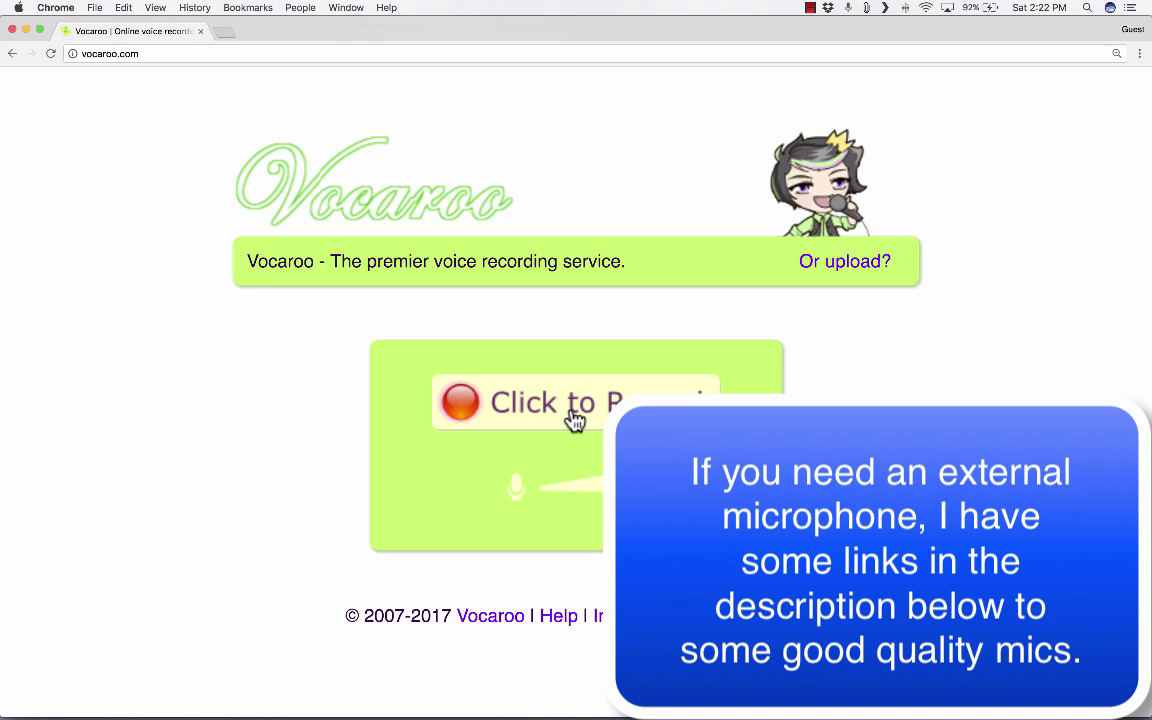
Step: Record a short voice message on Vocaroo, granting camera and microphone access, and stop the recording
click(575, 420)
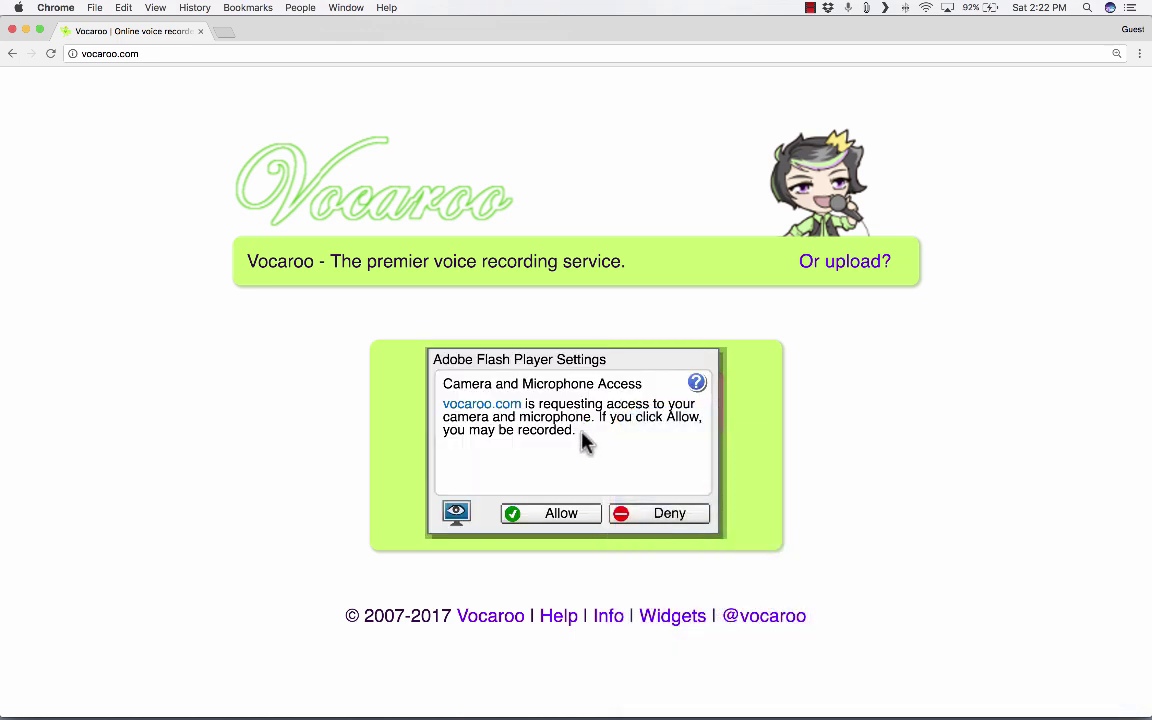
click(551, 516)
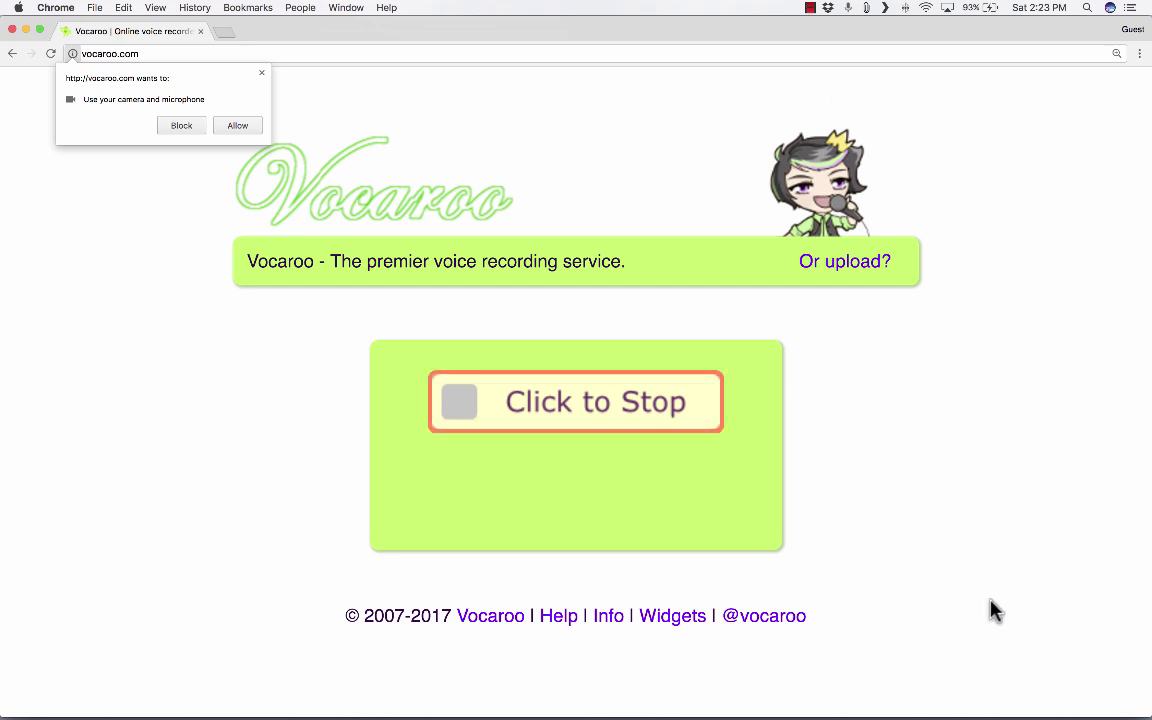
click(238, 127)
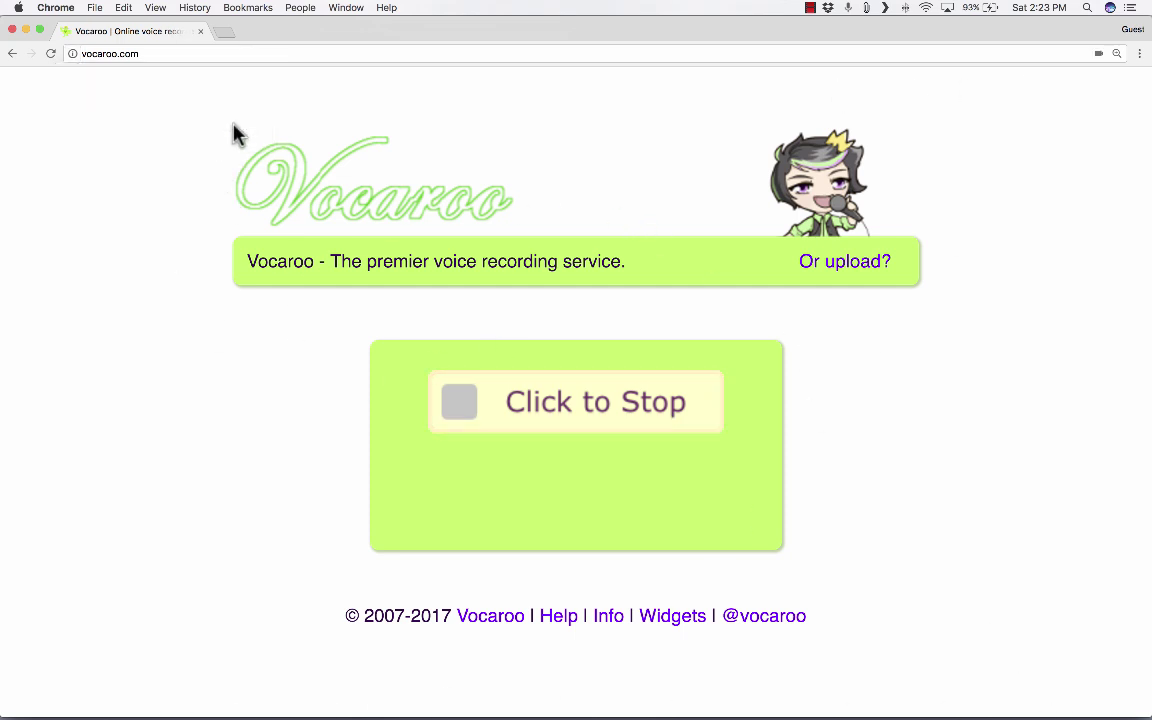
click(580, 418)
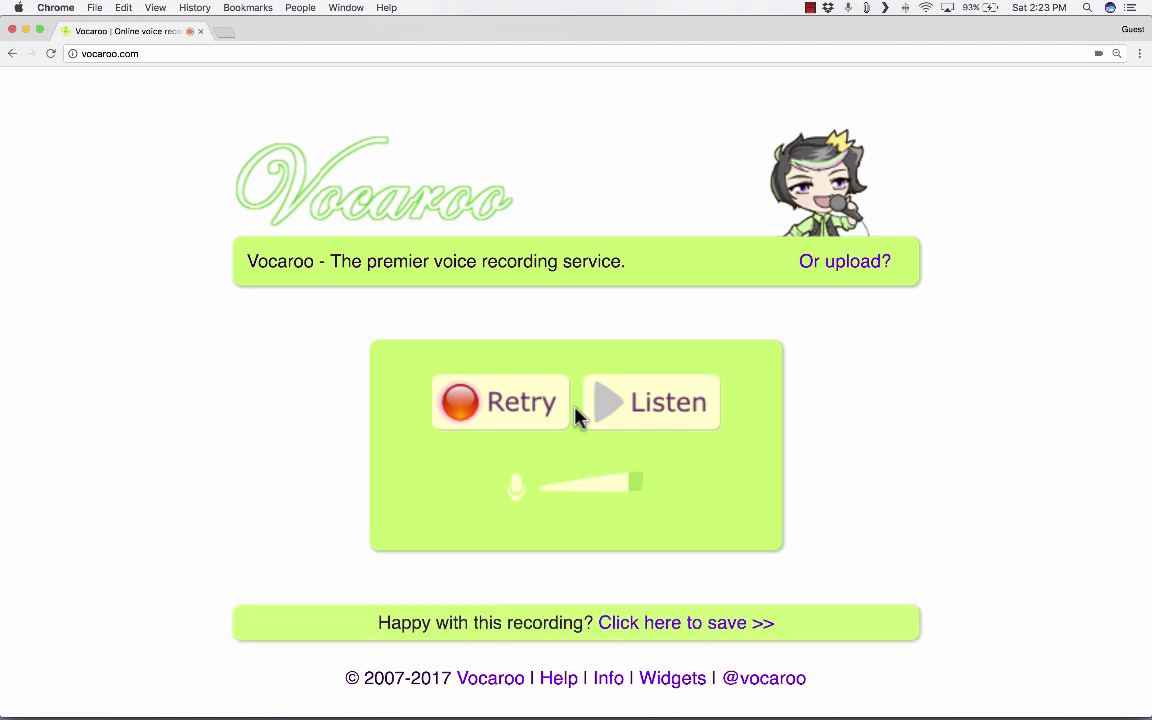
Step: Listen to the recording, stop the playback, and save the recording
click(625, 410)
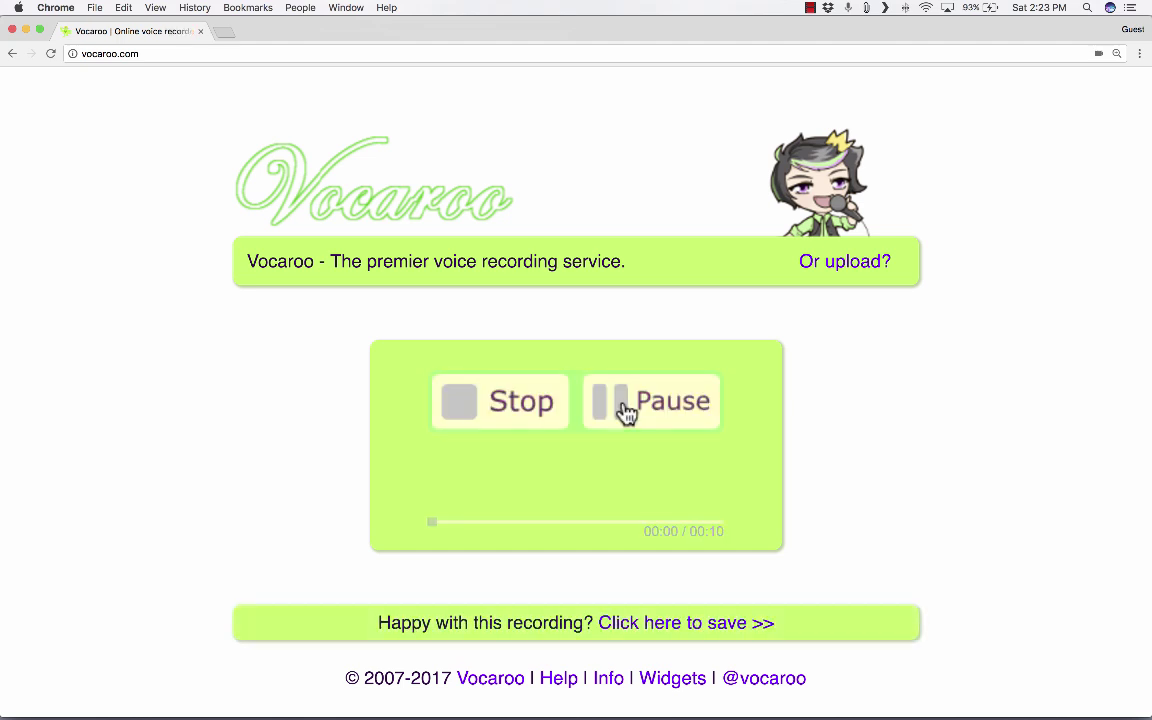
click(508, 418)
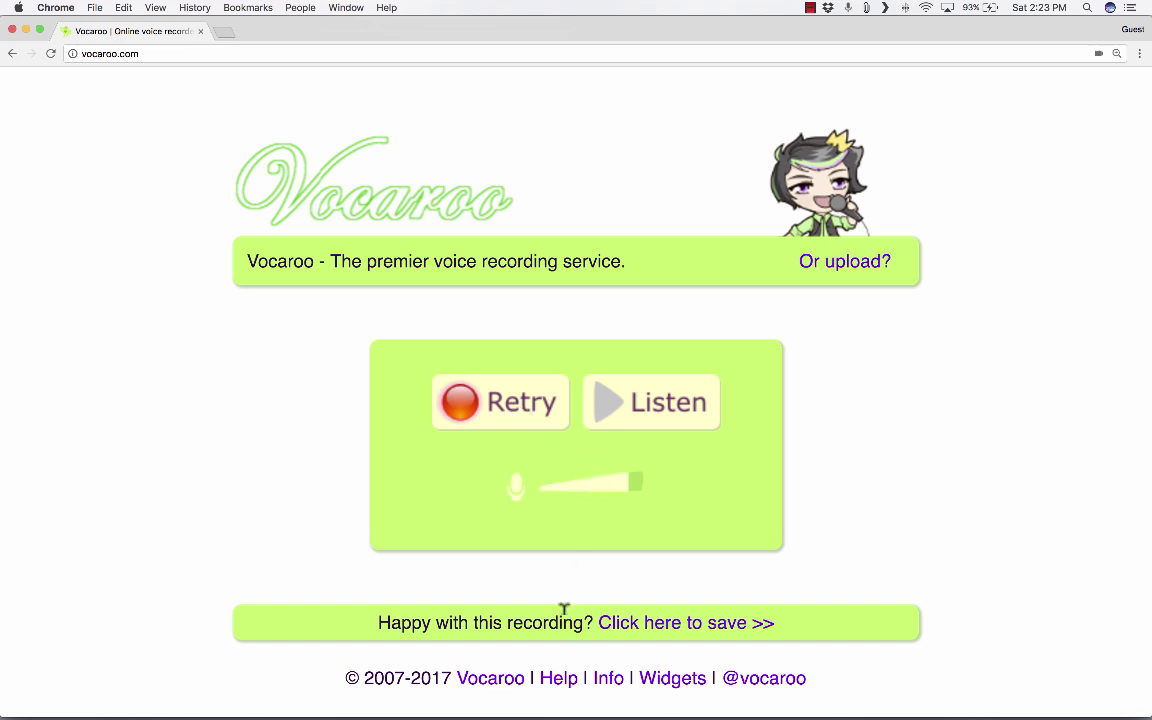
click(662, 626)
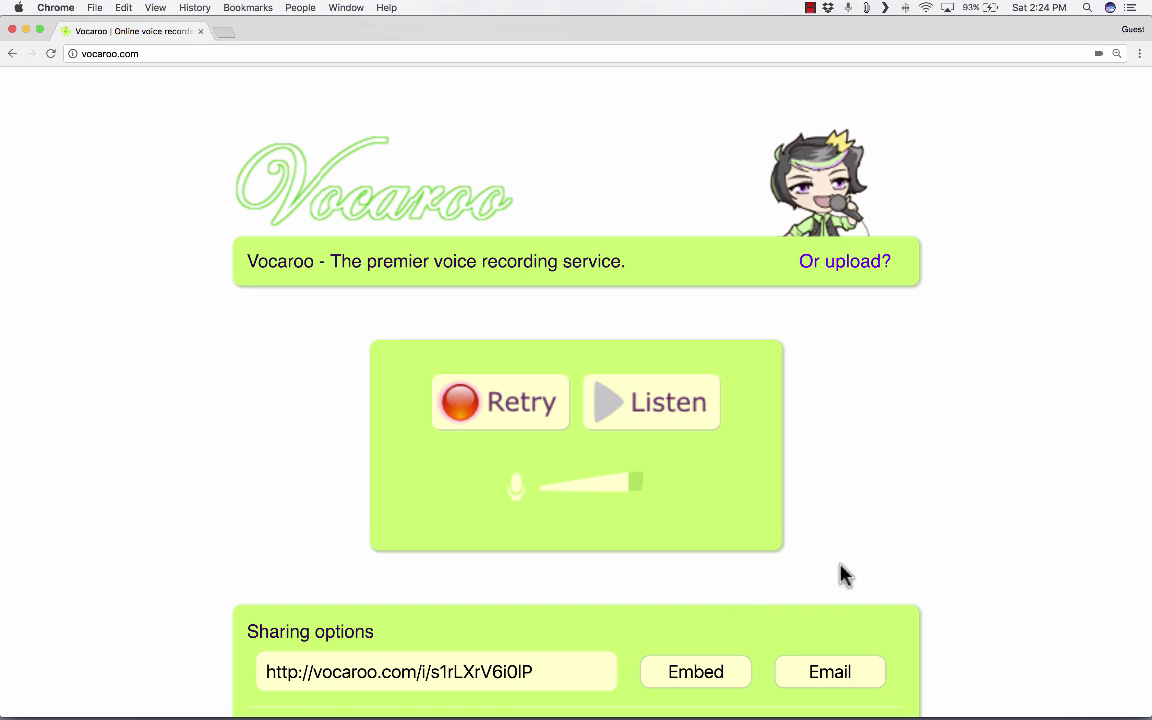
Step: Copy the saved recording's link from the sharing options
scroll(840, 574, down, 1)
scroll(840, 574, down, 5)
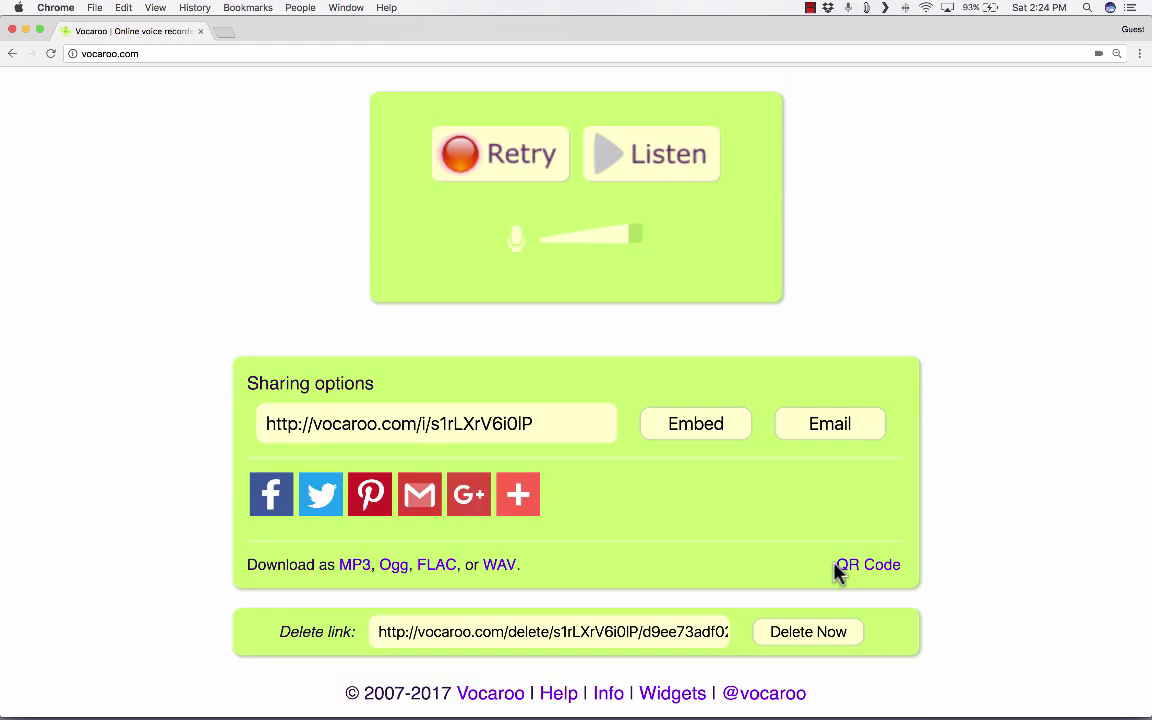
click(567, 427)
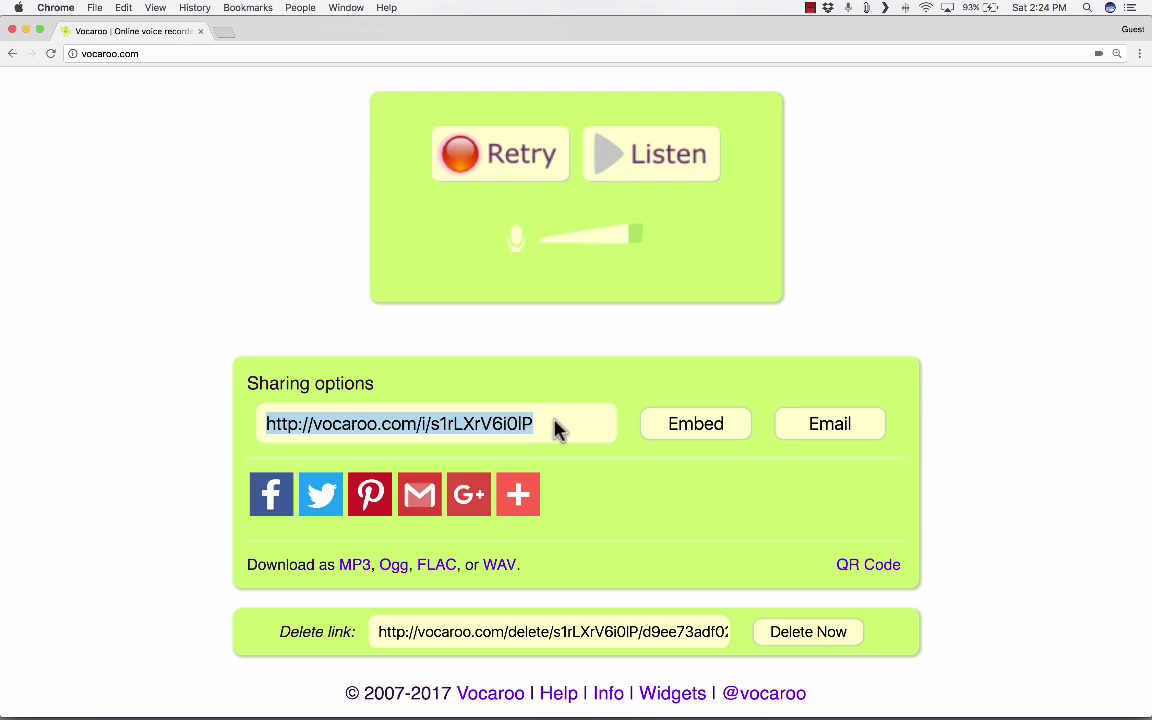
right_click(519, 427)
click(553, 450)
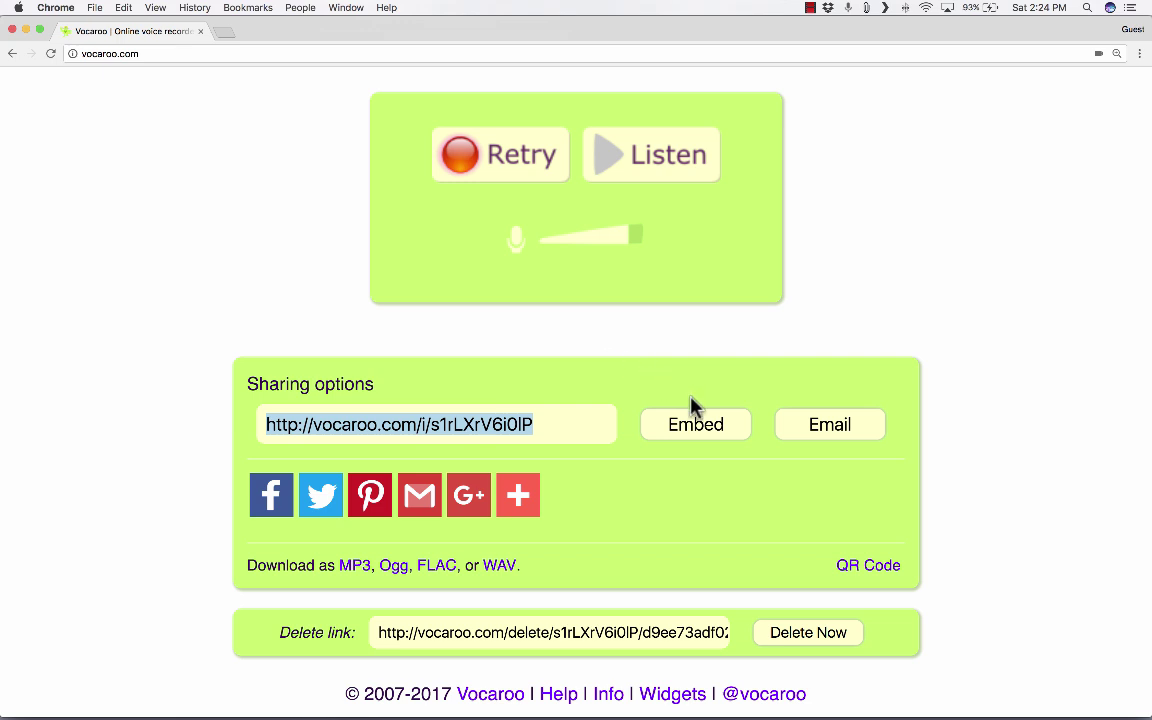
Step: View the email sharing form for the recording and close it without sending anything
click(838, 432)
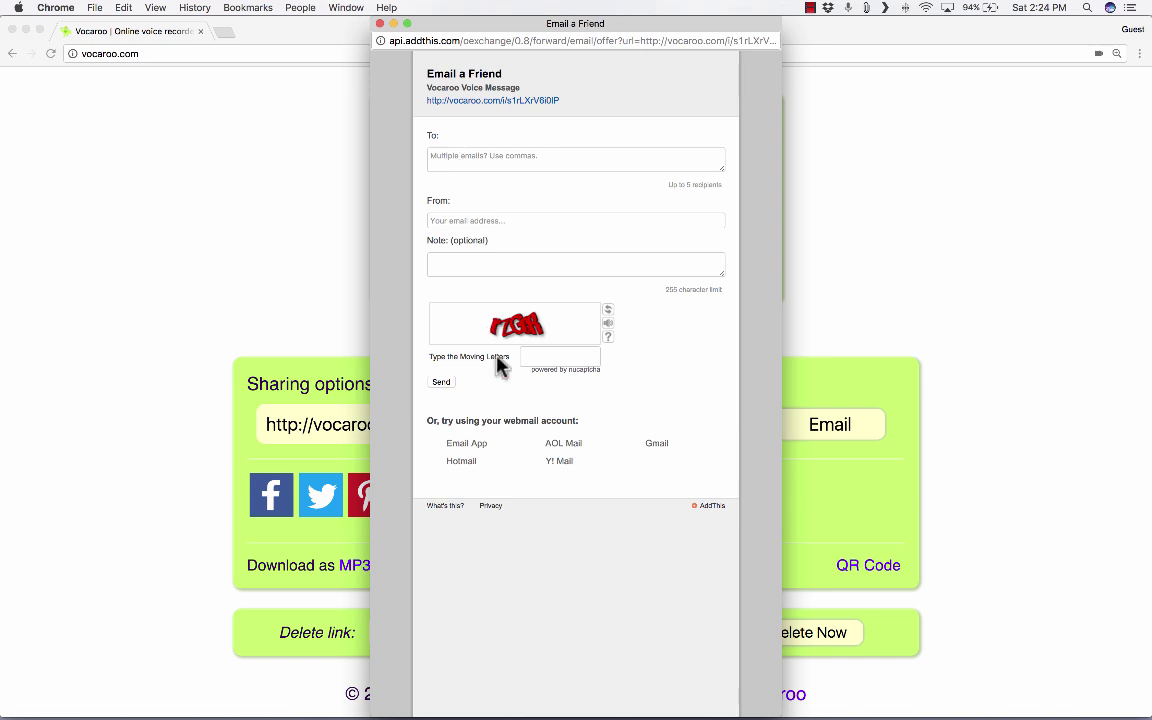
click(380, 24)
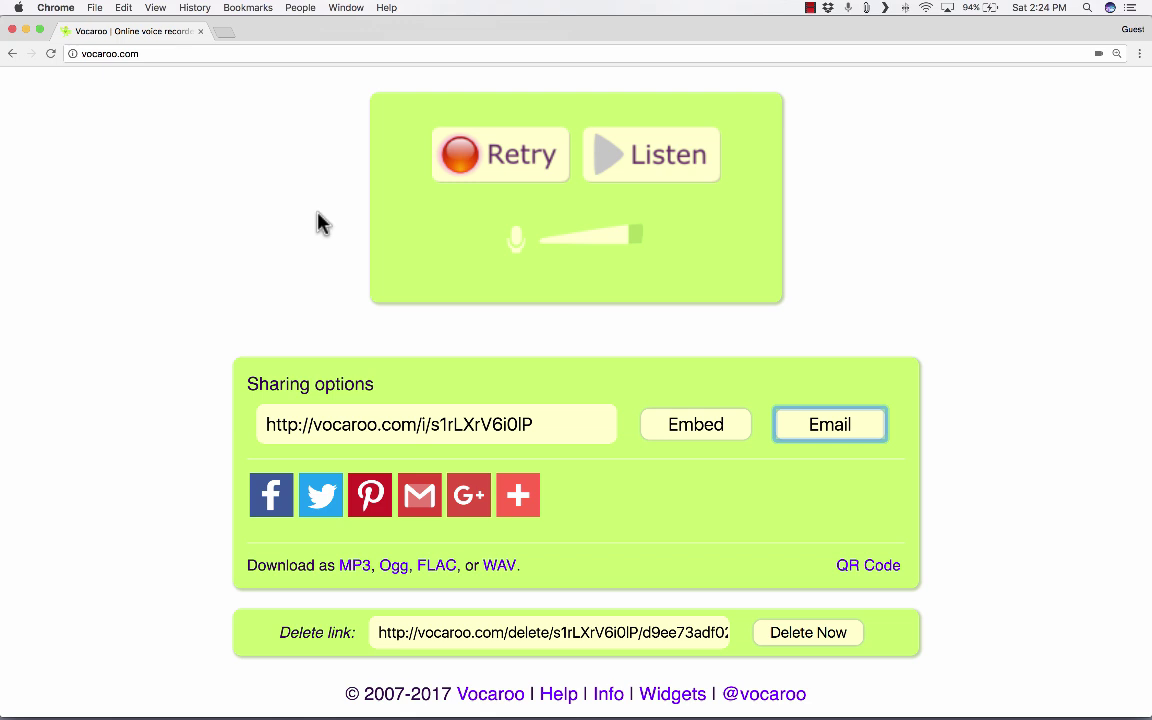
Step: Show the recording's embed code and copy all of it
click(707, 437)
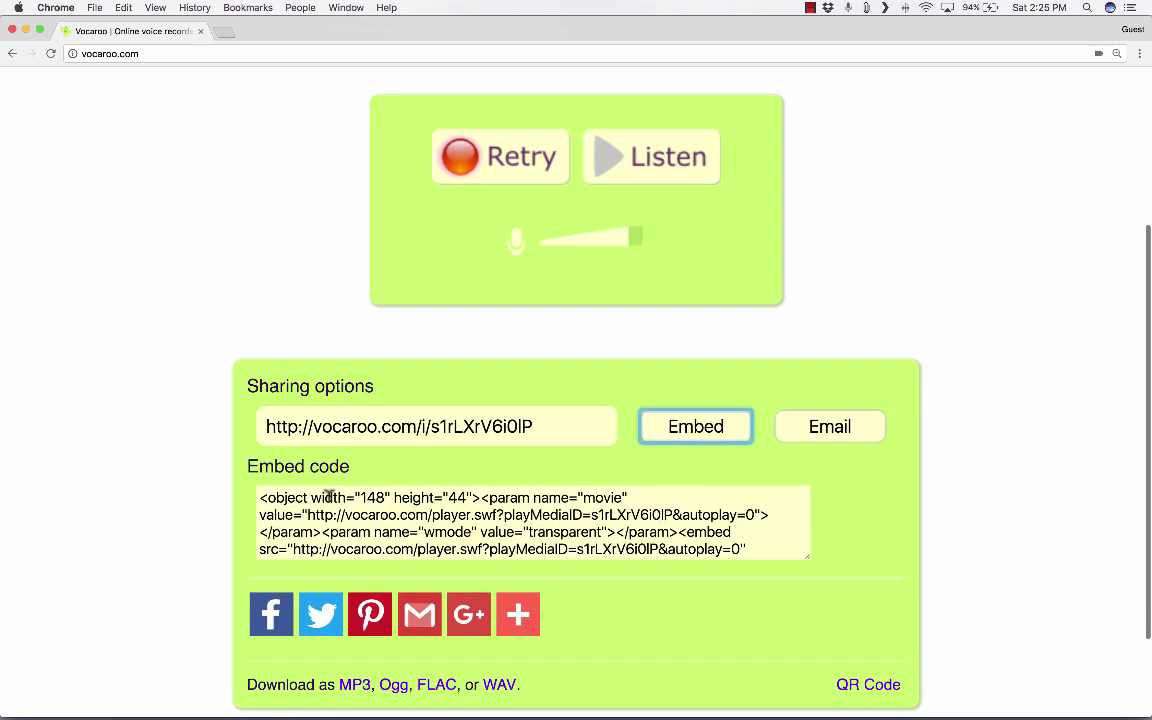
click(326, 496)
right_click(329, 498)
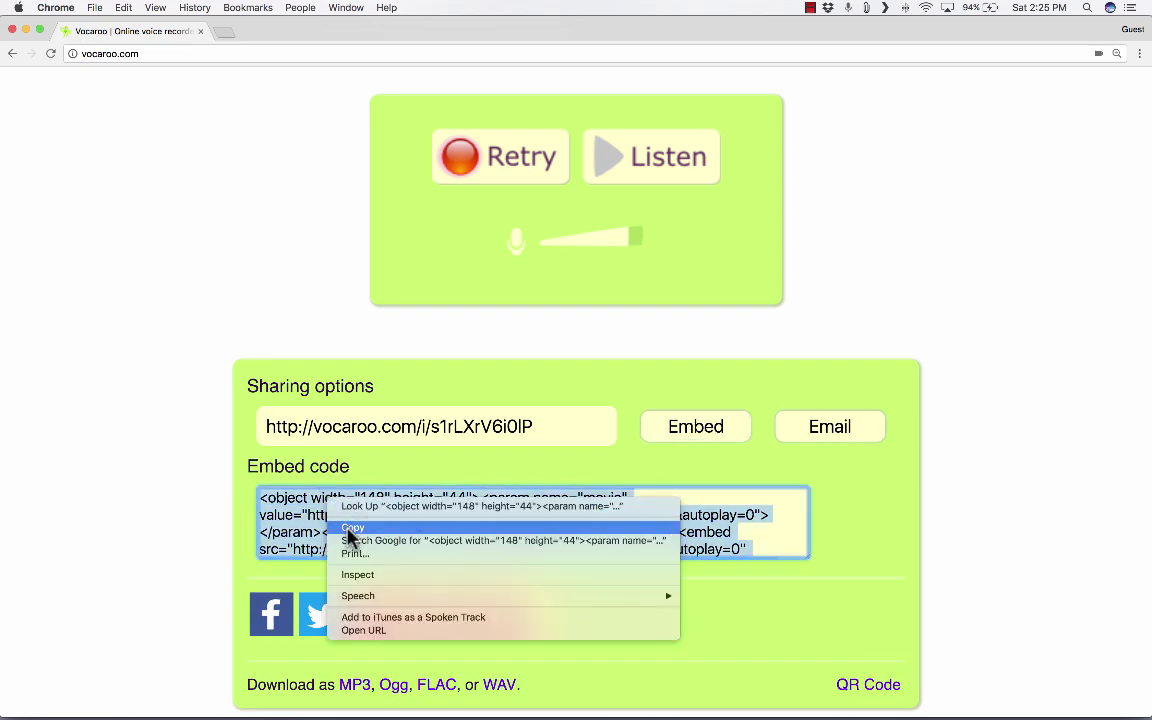
click(352, 528)
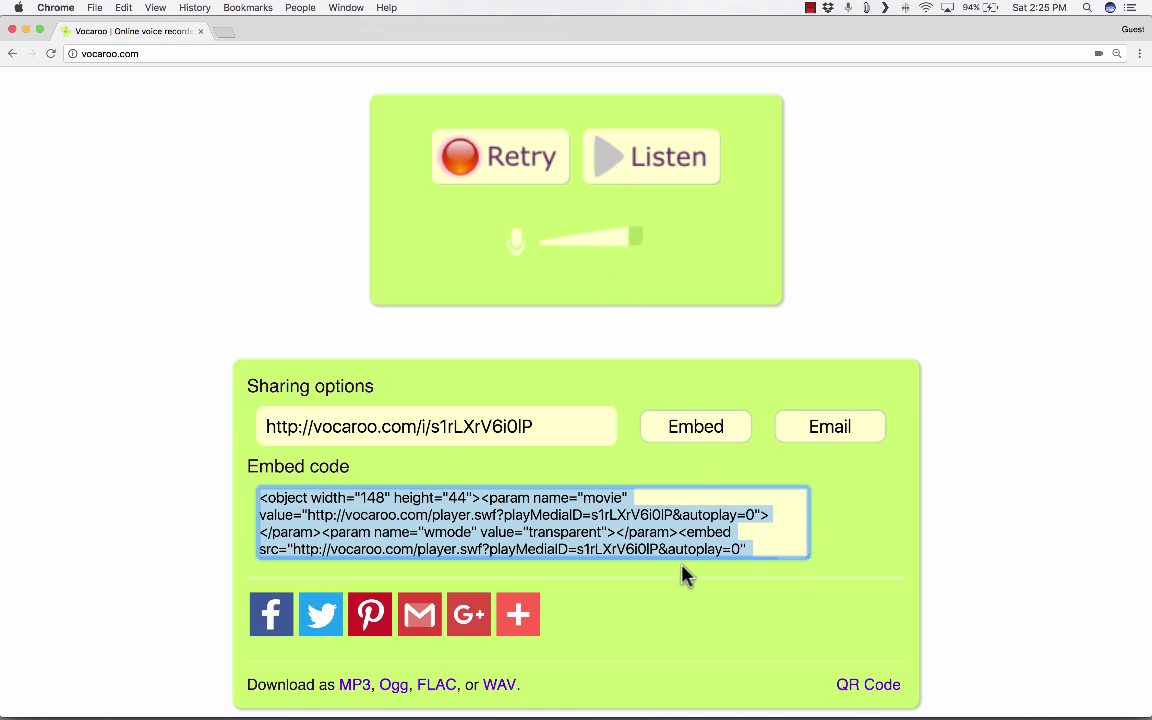
Step: Look through the social sharing services for the recording, including the full AddThis list, and close the list
click(280, 630)
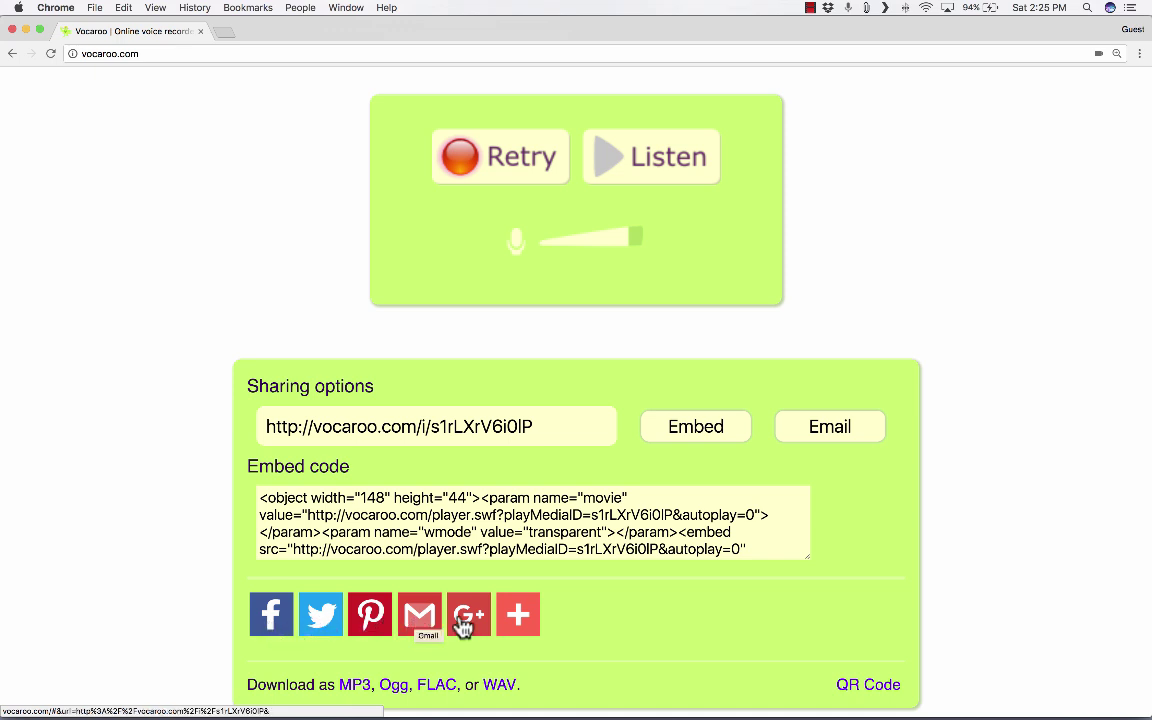
mouse_move(524, 622)
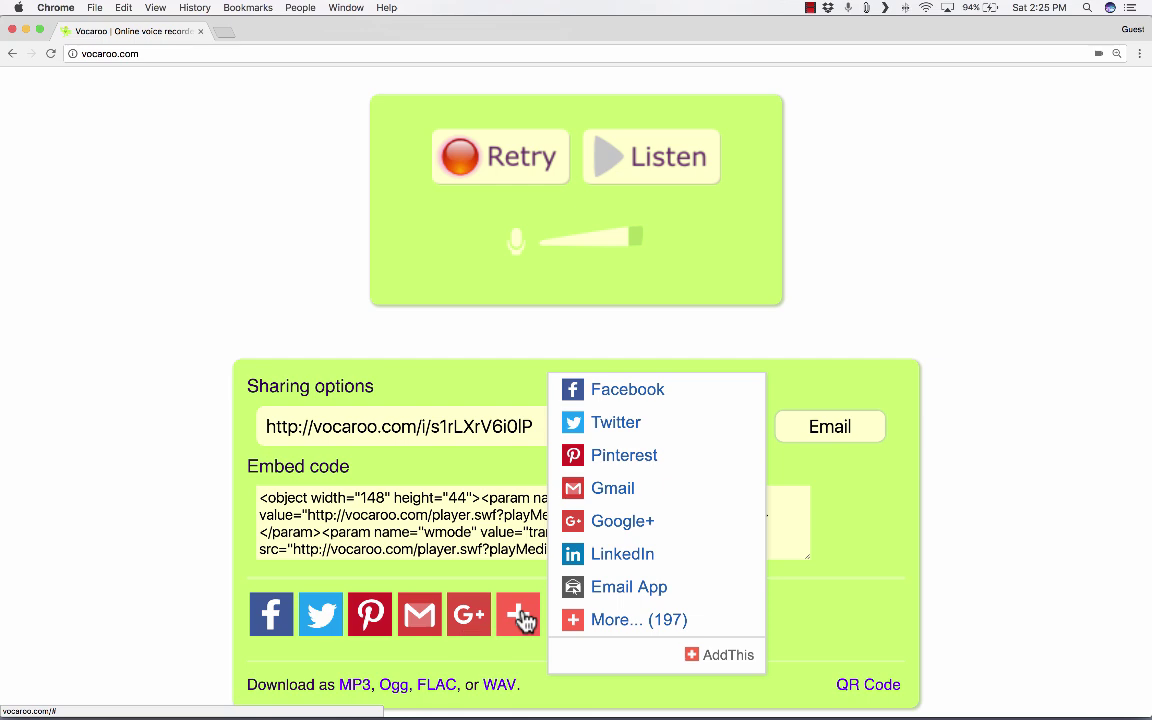
scroll(518, 624, down, 1)
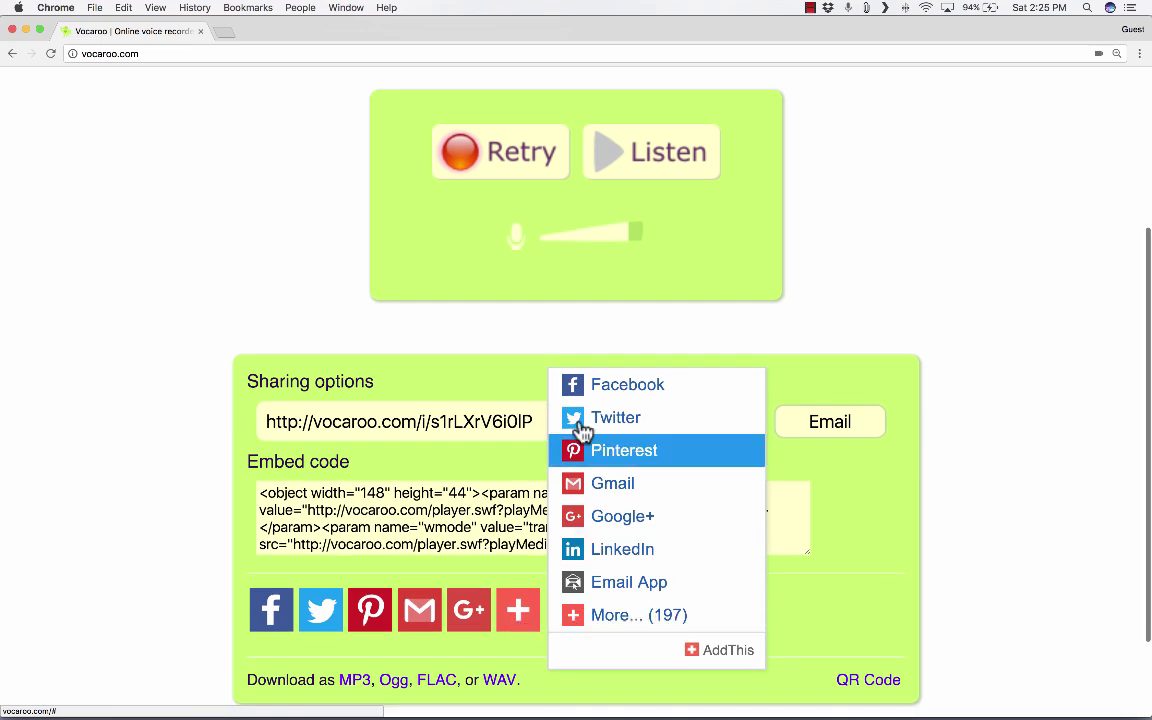
click(630, 617)
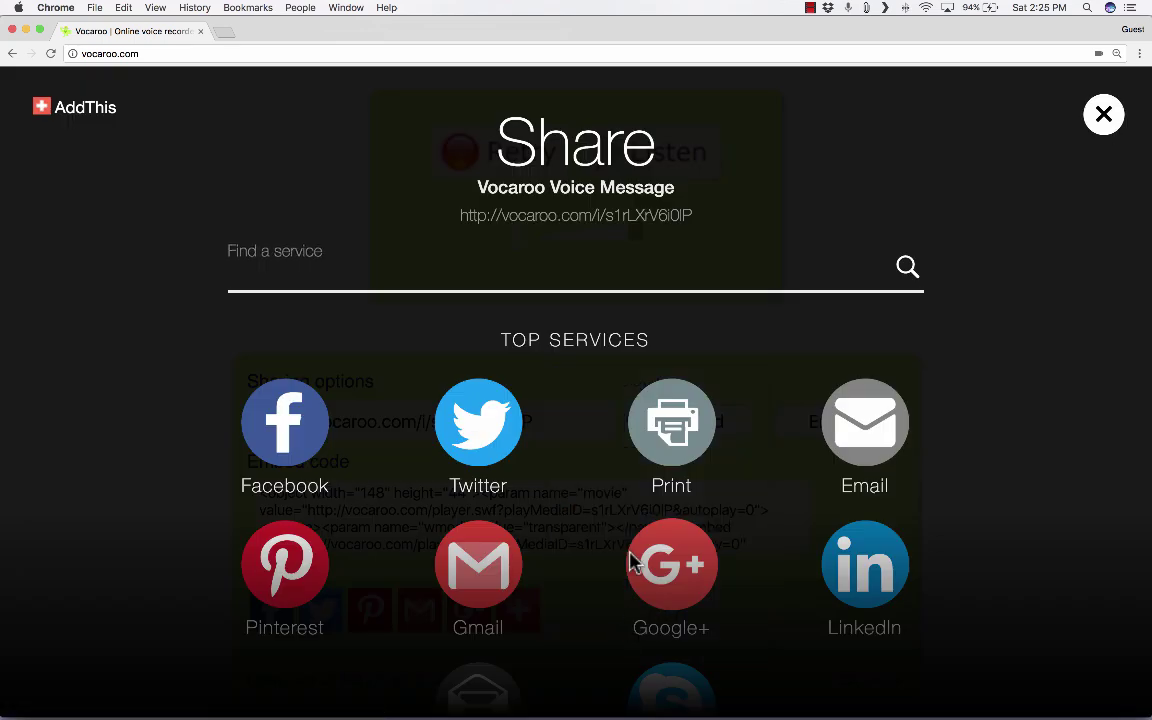
scroll(624, 548, down, 3)
scroll(625, 548, down, 2)
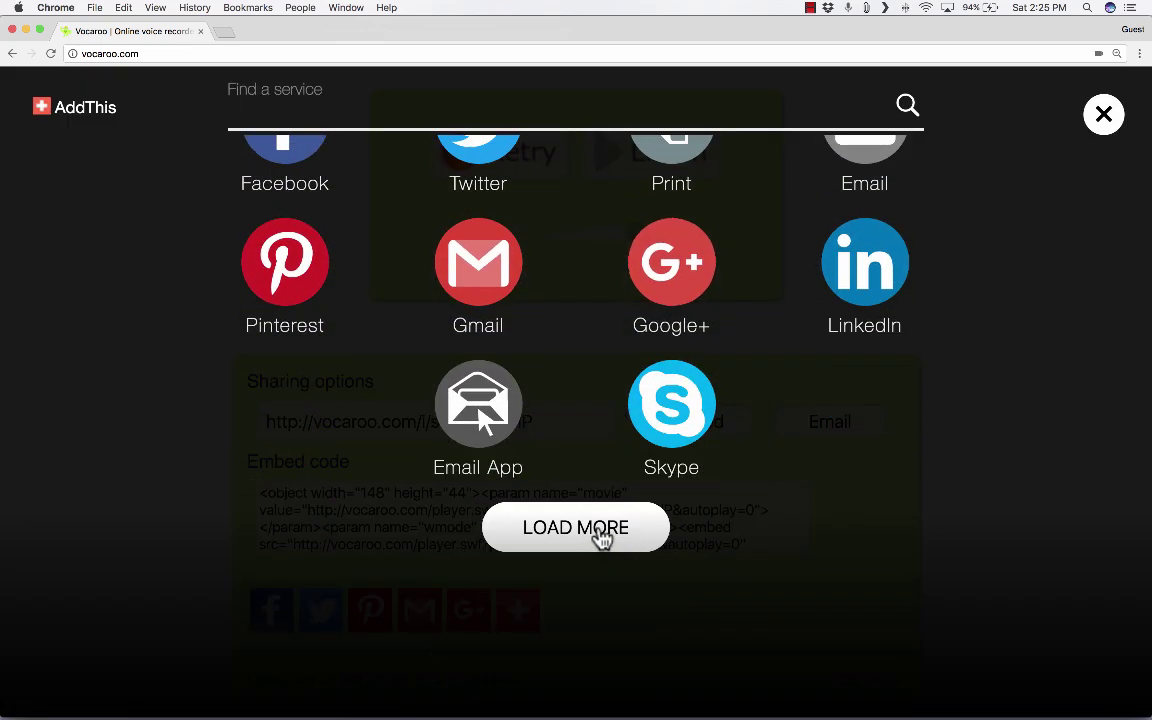
click(1102, 116)
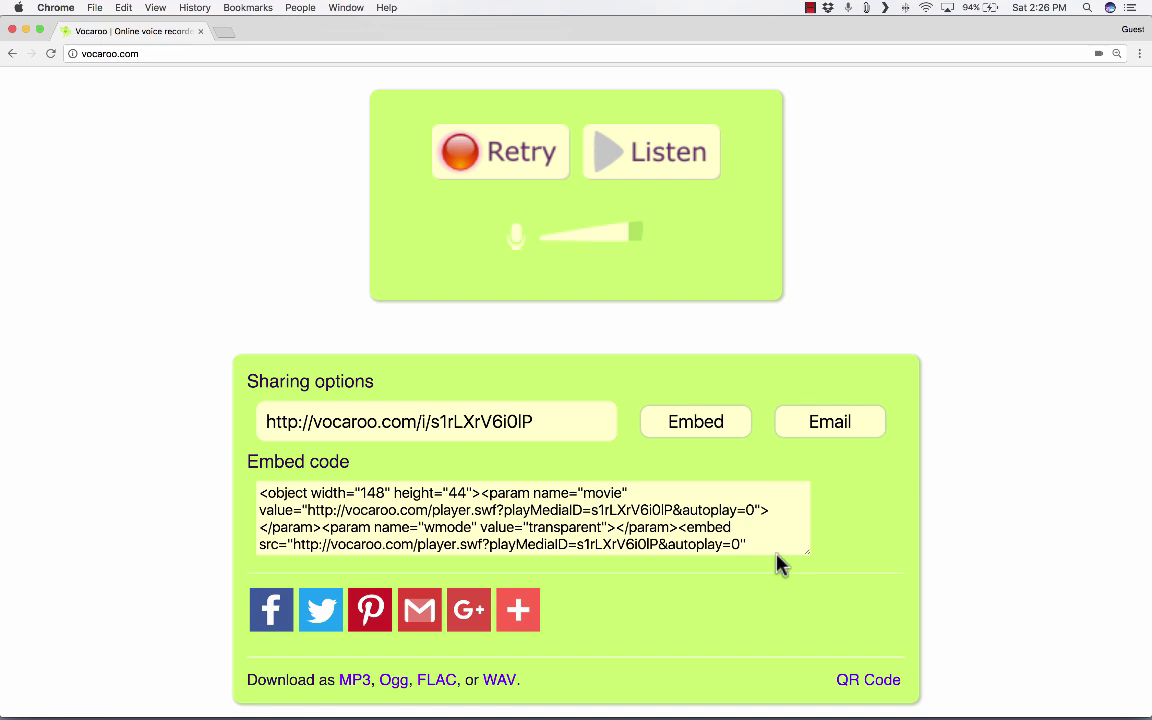
Step: Generate the QR code for the saved recording in a new tab and return to the sharing options
scroll(778, 562, down, 2)
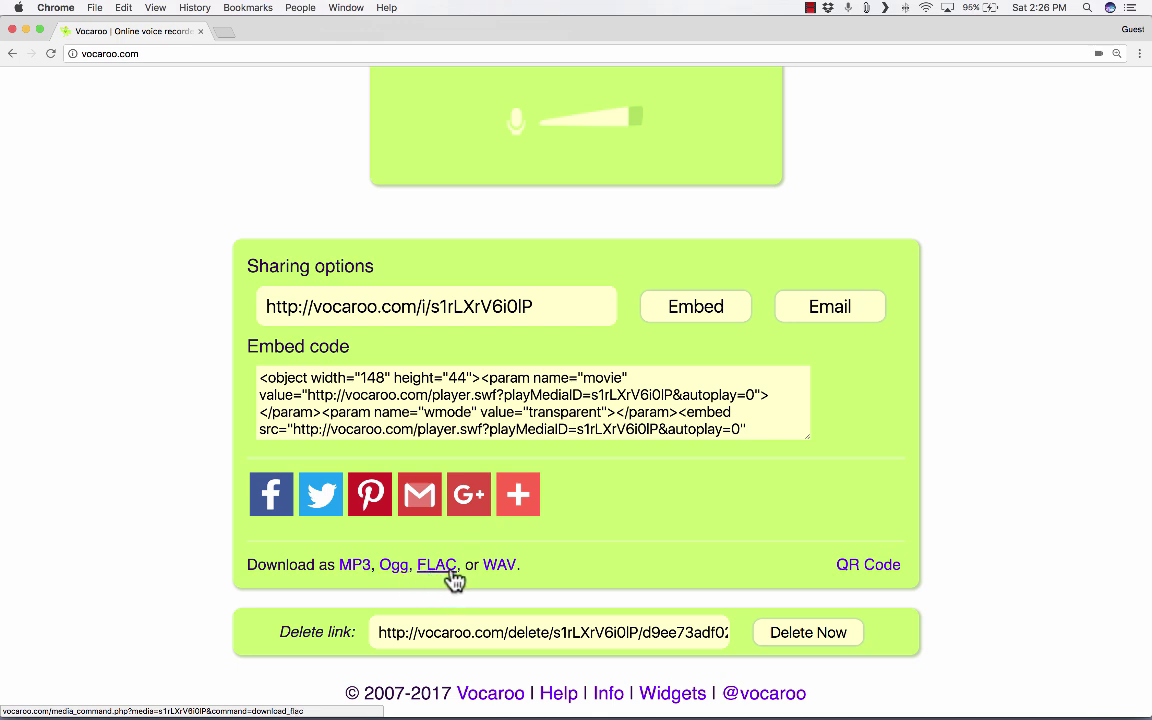
click(866, 567)
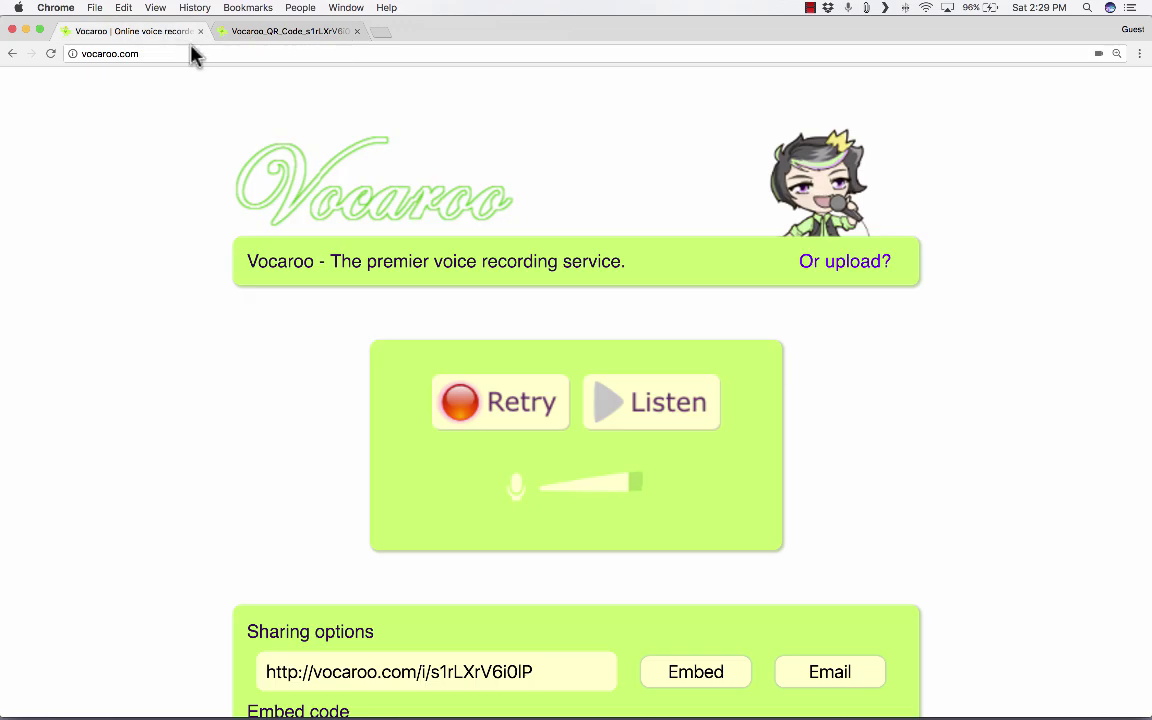
scroll(846, 445, down, 5)
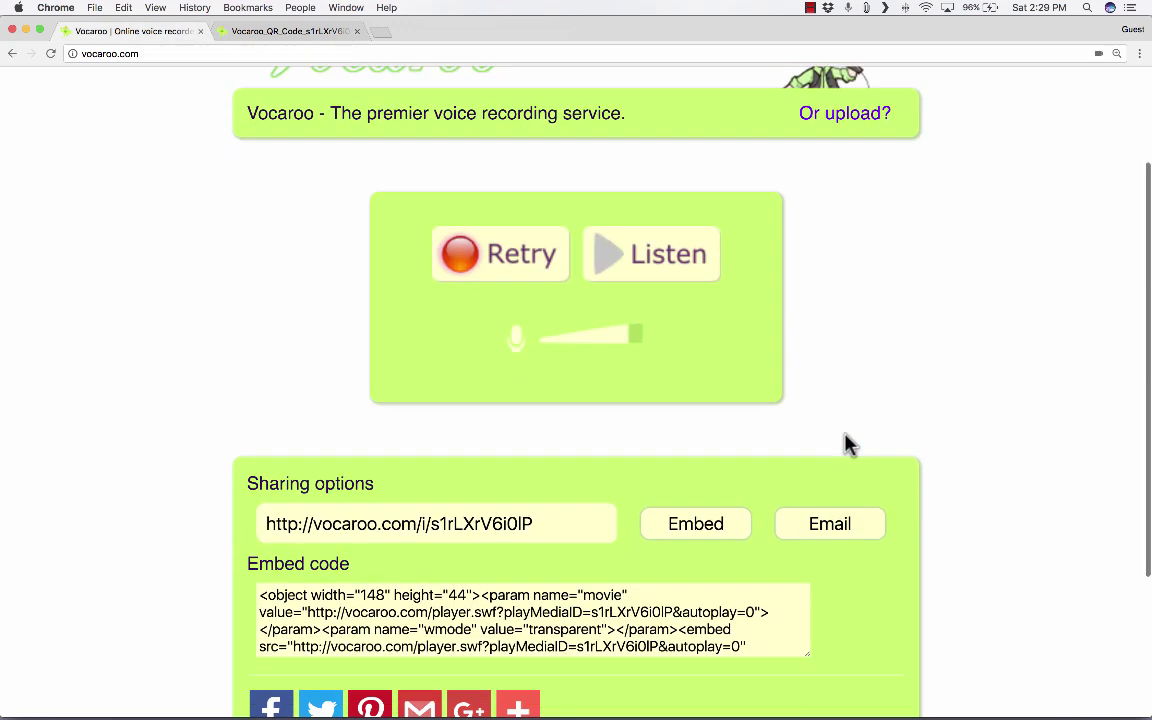
scroll(846, 445, up, 5)
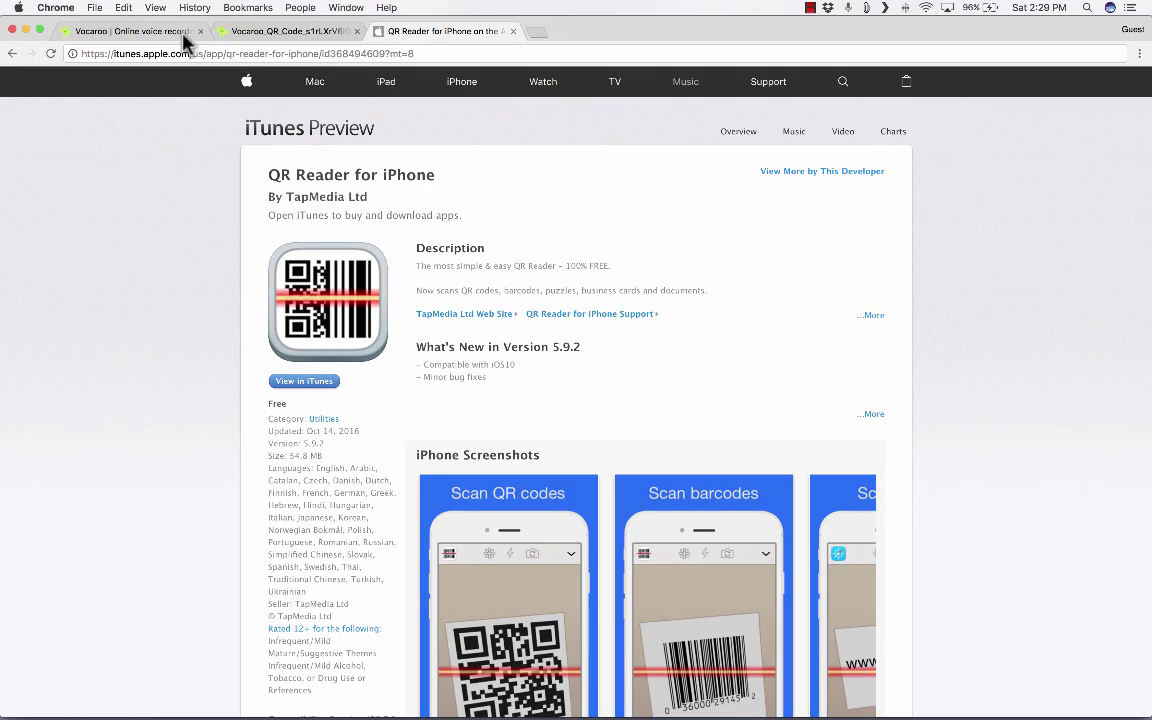
Step: Examine Vocaroo's Help answers on how long messages are kept and how long a recorded message can be
click(176, 33)
scroll(925, 568, down, 5)
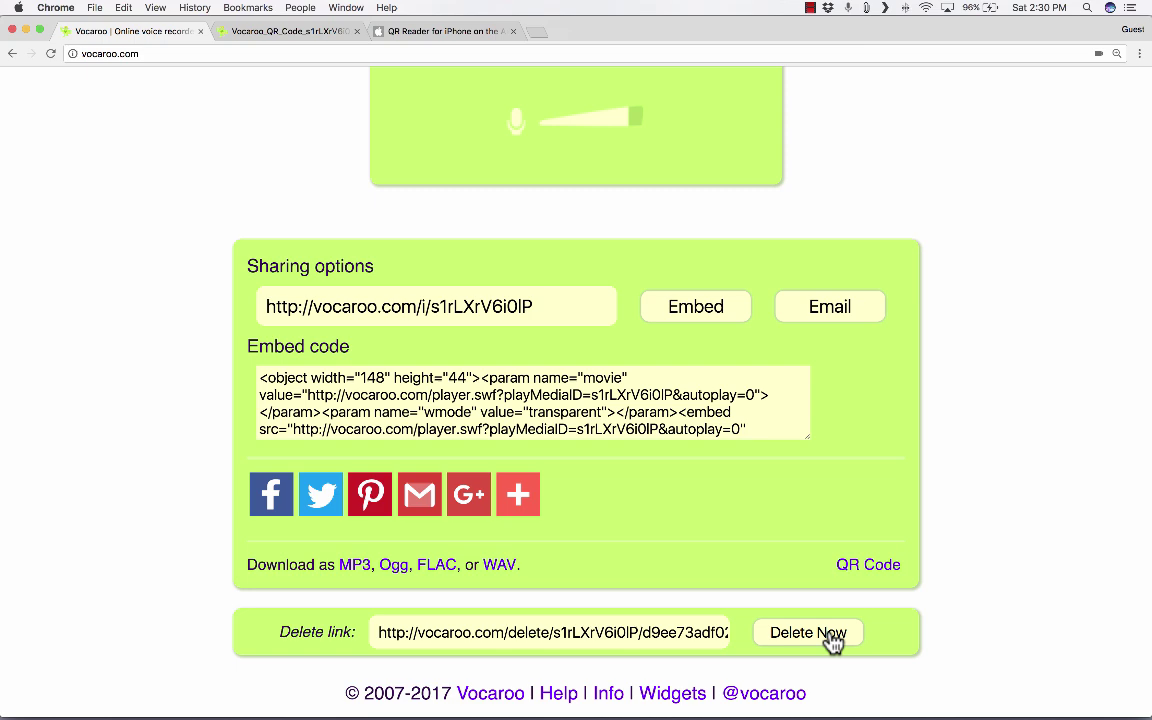
click(561, 702)
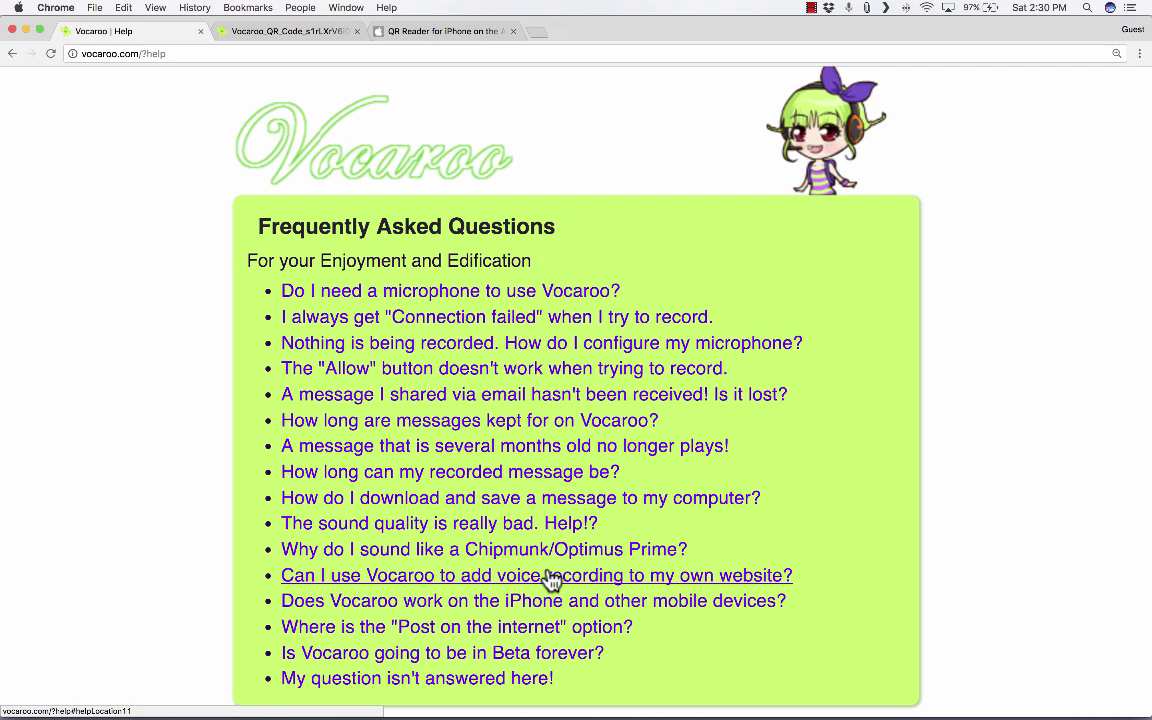
click(335, 428)
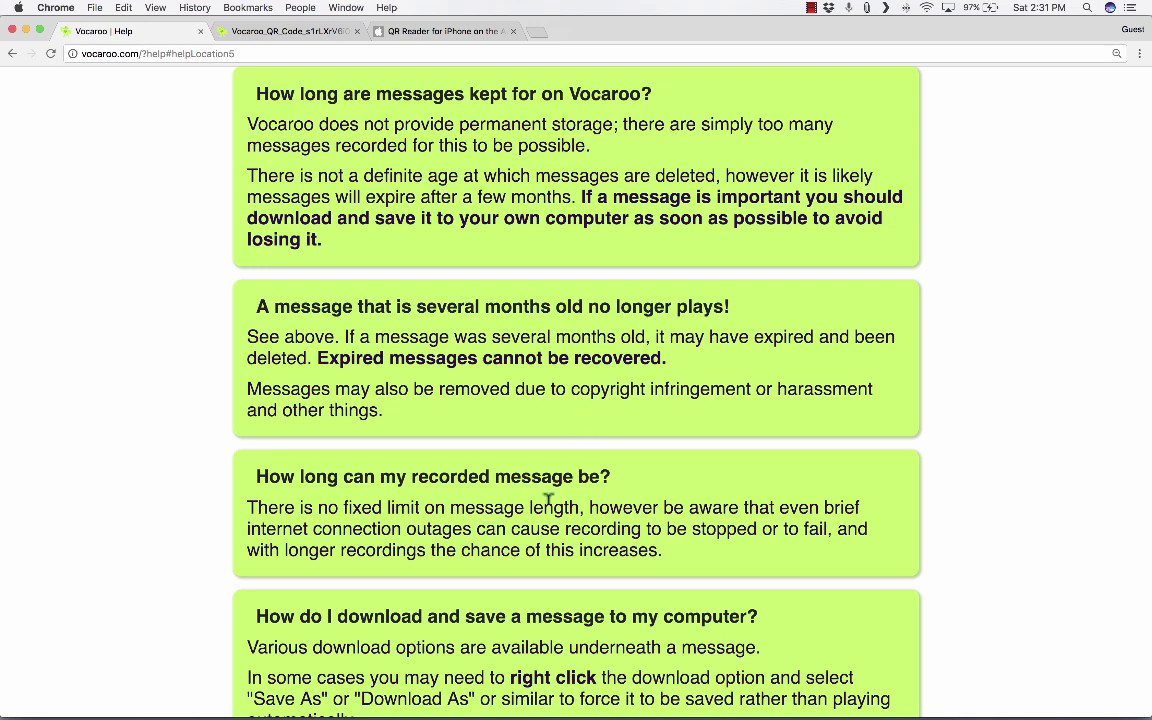
scroll(451, 494, down, 5)
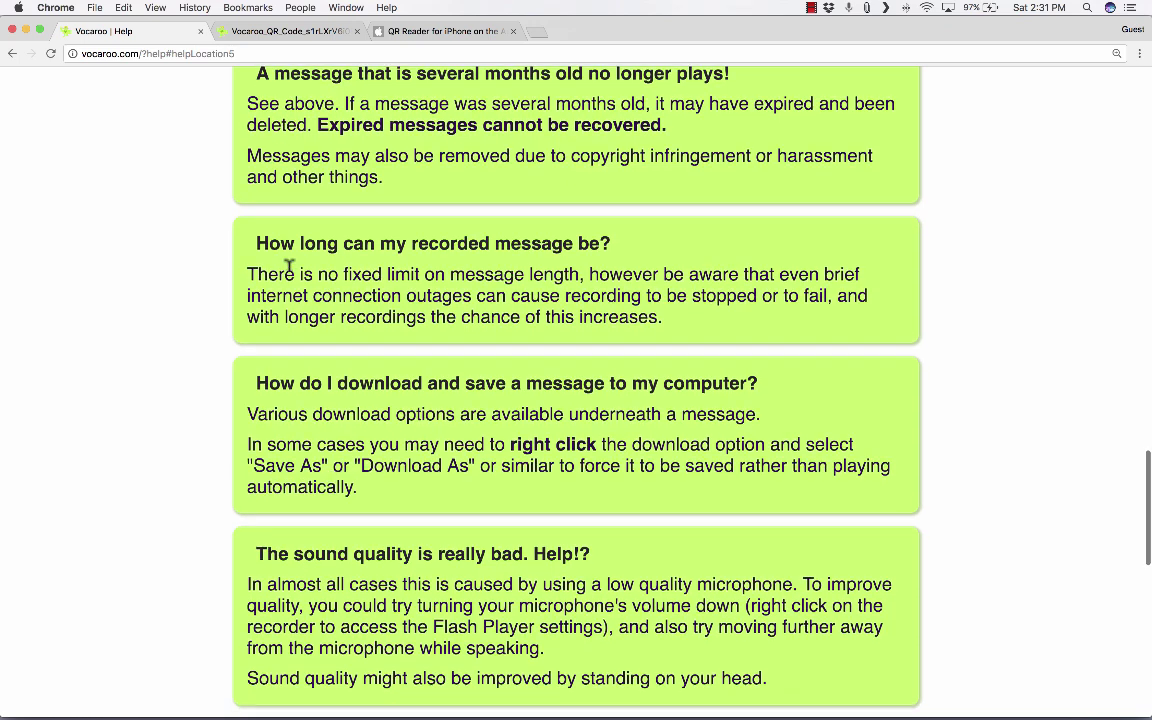
drag(257, 237, 612, 240)
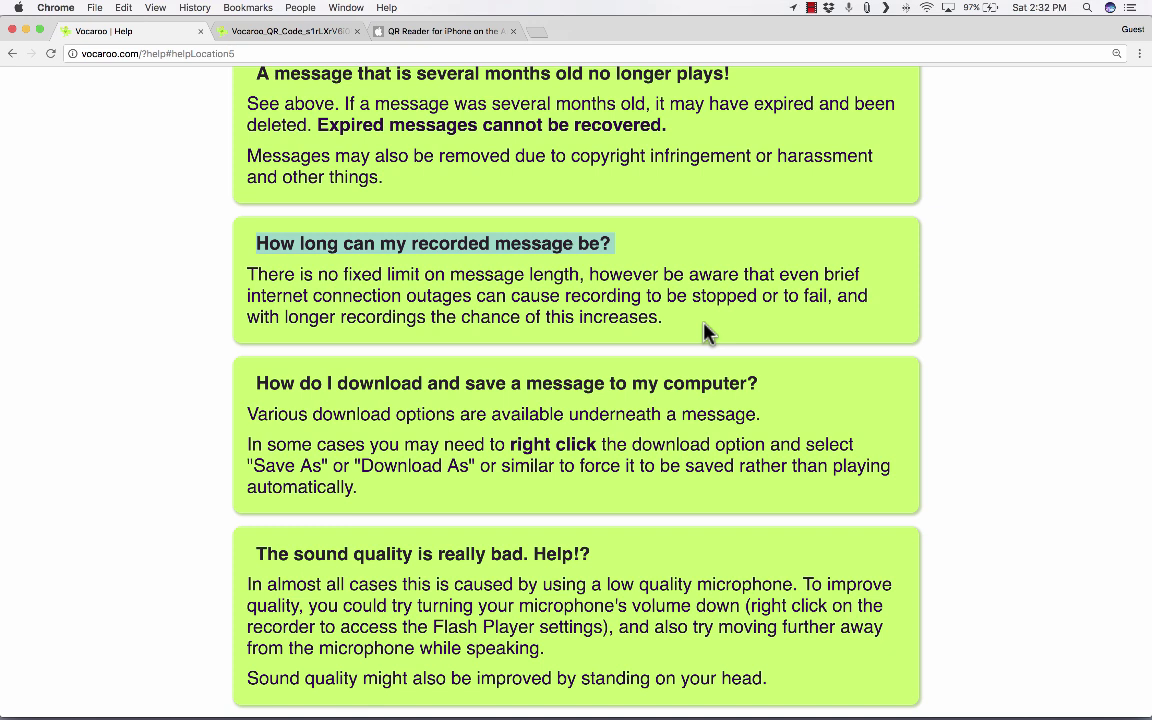
Step: Leave the Help pages and return to the vocaroo.com recording page
click(12, 53)
click(12, 53)
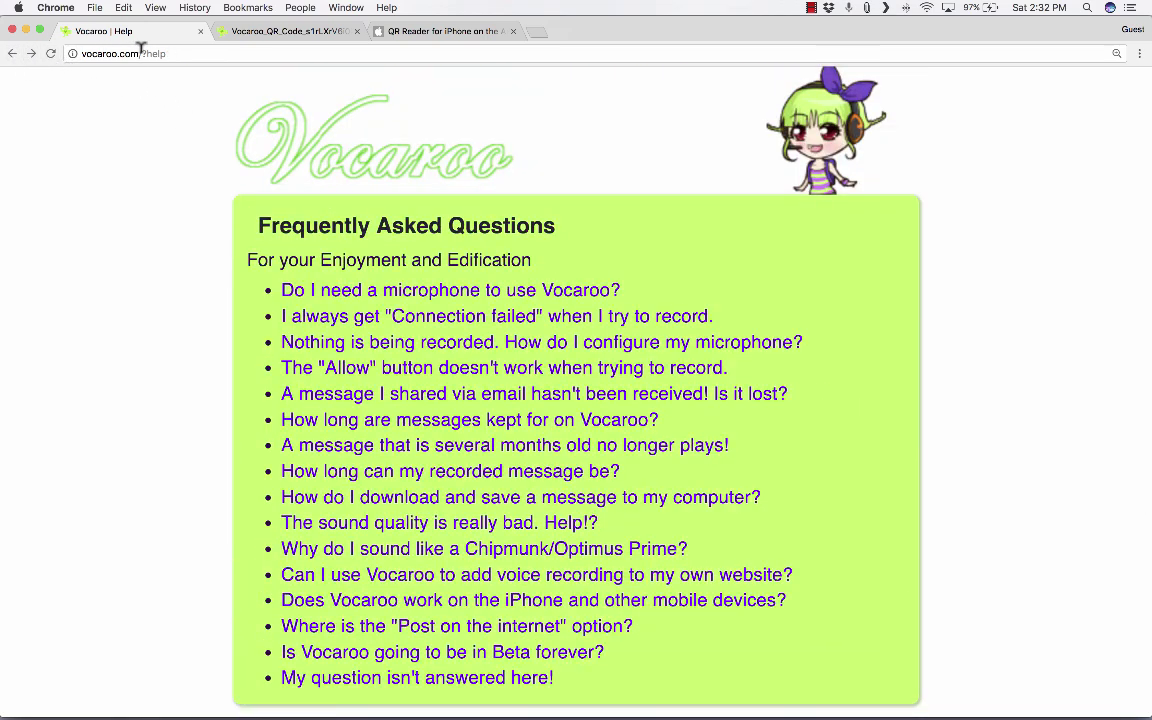
drag(145, 53, 303, 70)
key(BackSpace)
key(Return)
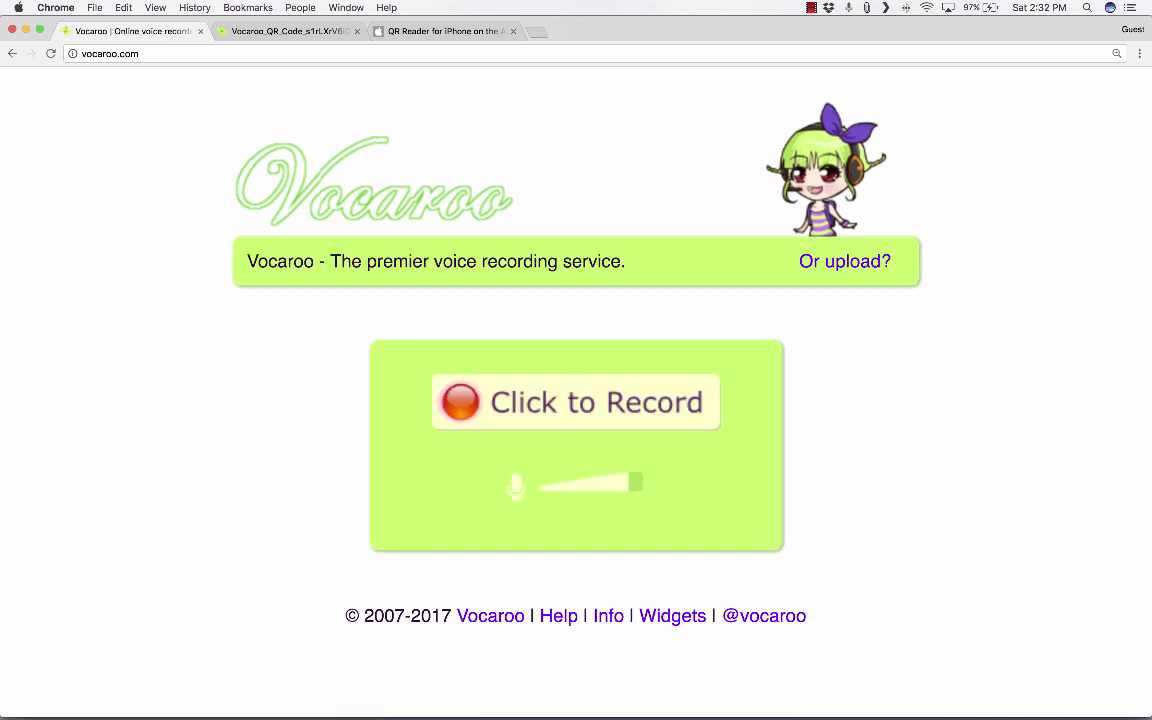